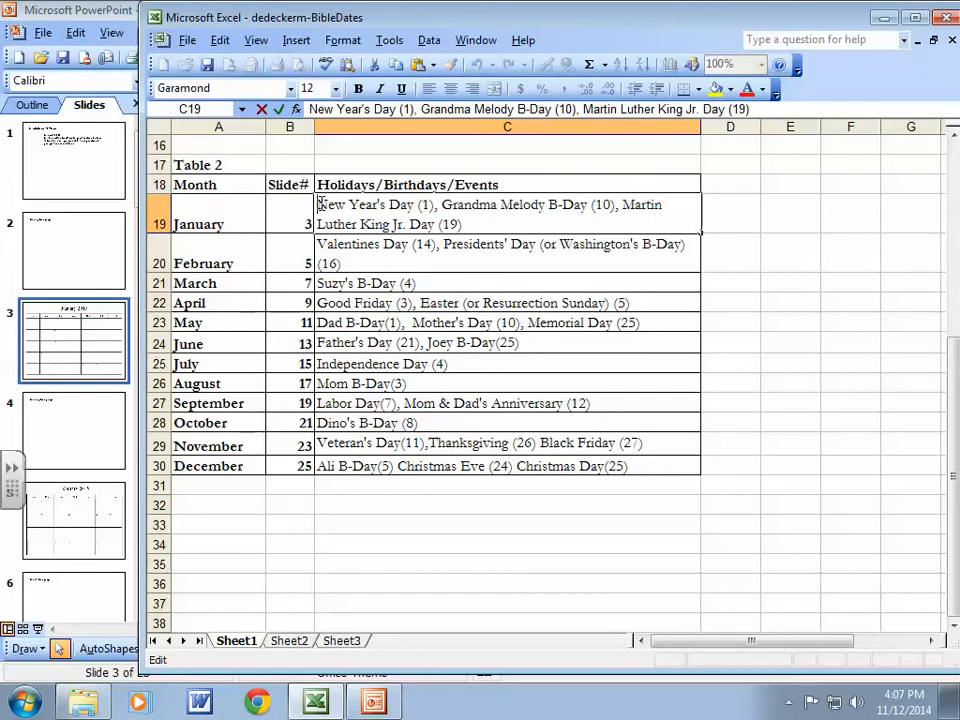
Step: Copy the text "New Year's Day" from the January events cell in Table 2
left_click_drag(326, 204, 416, 204)
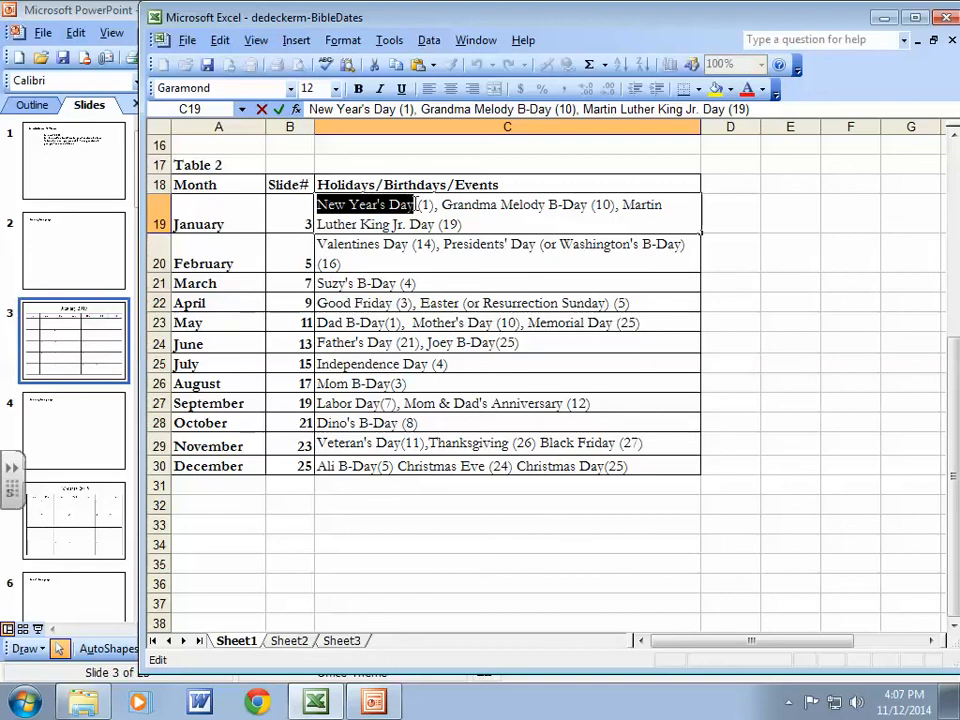
right_click(394, 203)
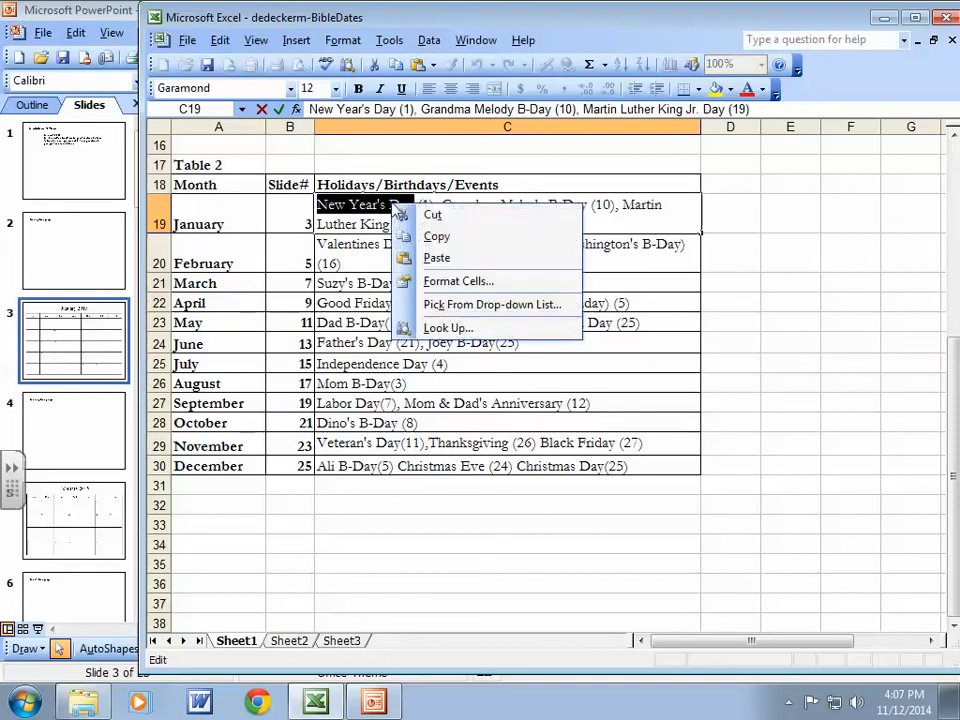
left_click(438, 240)
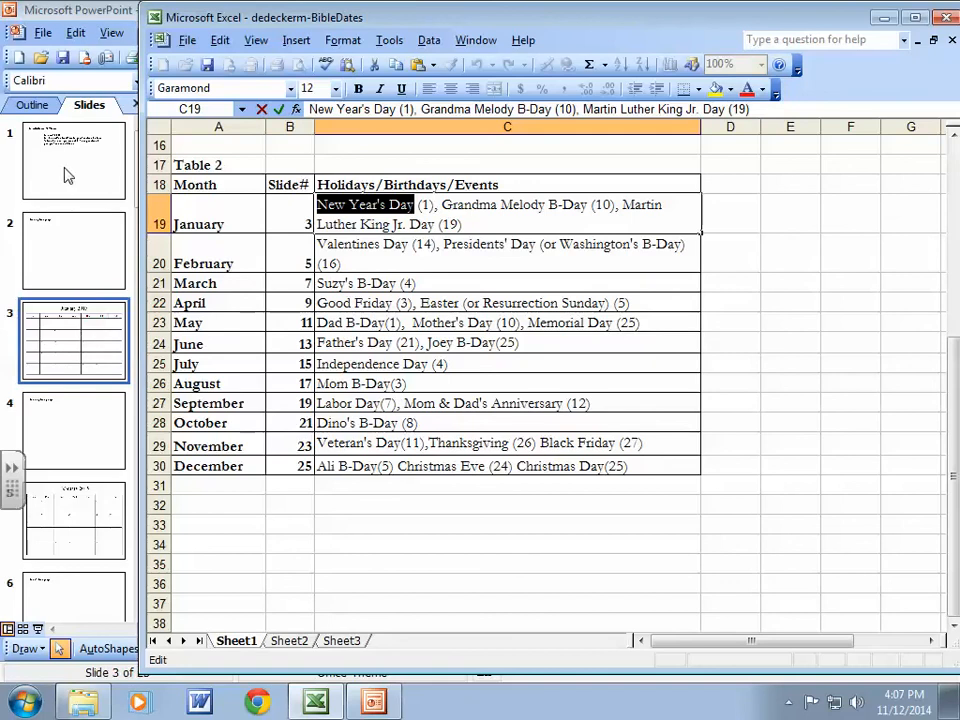
Step: Switch to the PowerPoint calendar and paste "New Year's Day" into a new text box in the January 1 square on slide 3
left_click(62, 341)
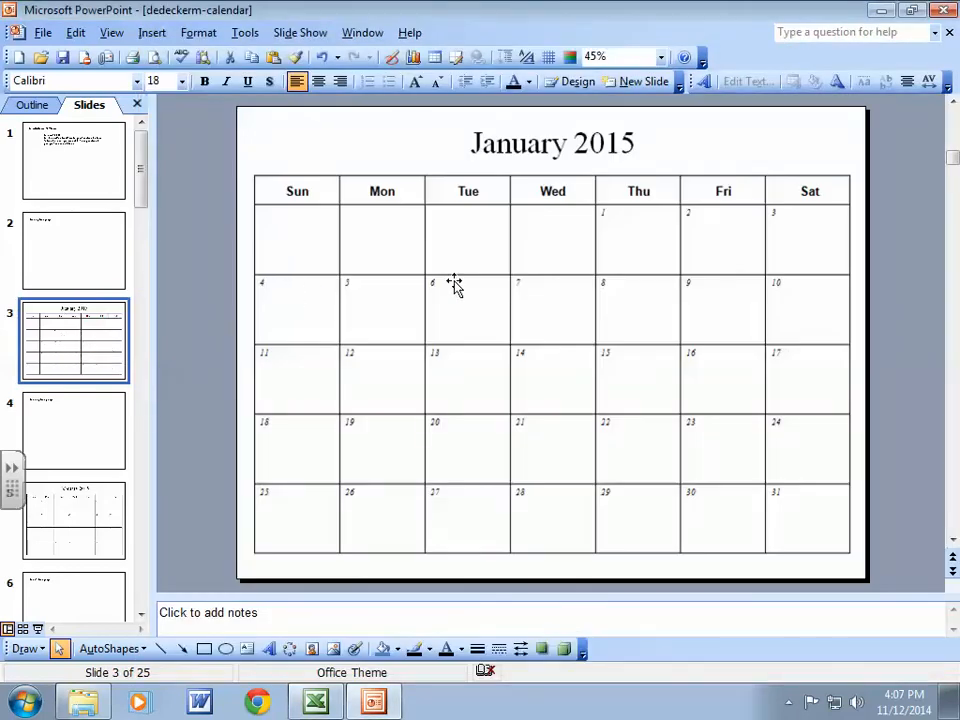
left_click(629, 241)
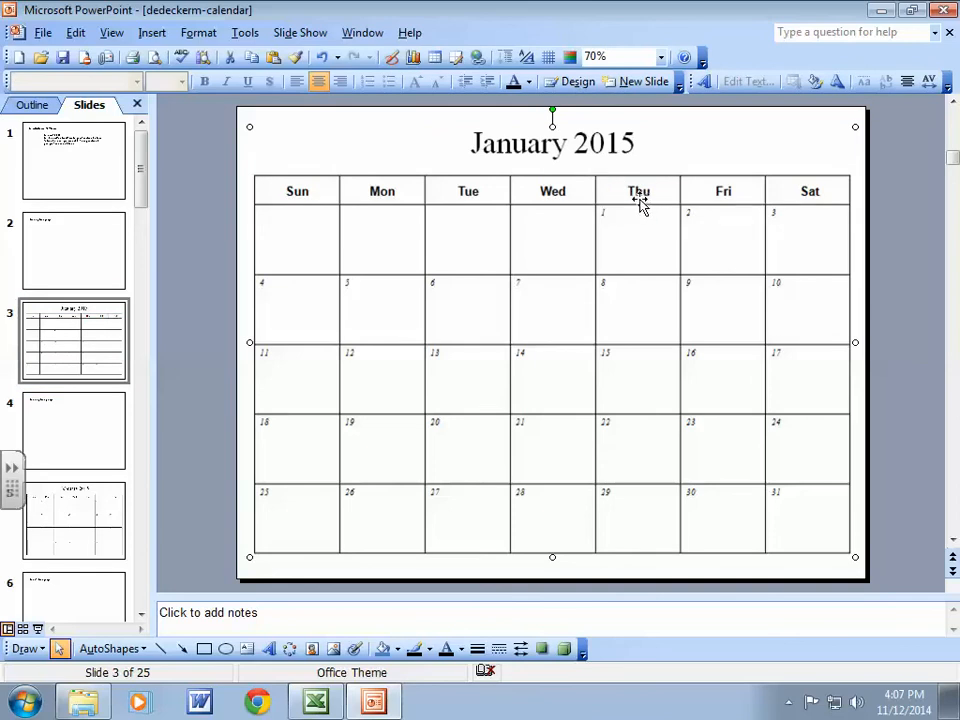
left_click(150, 34)
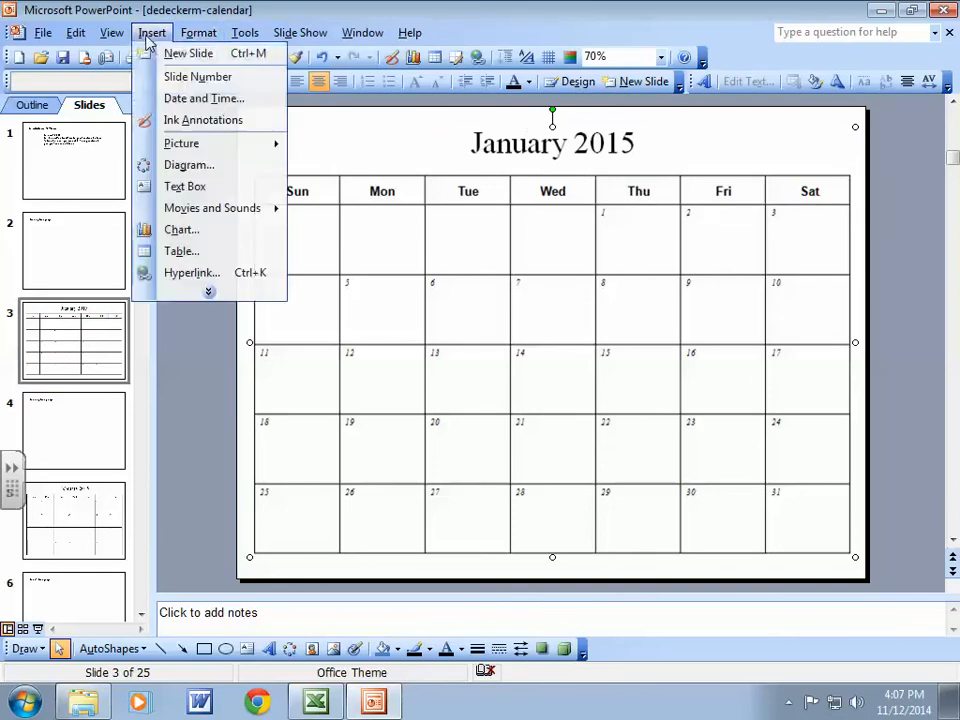
left_click(185, 186)
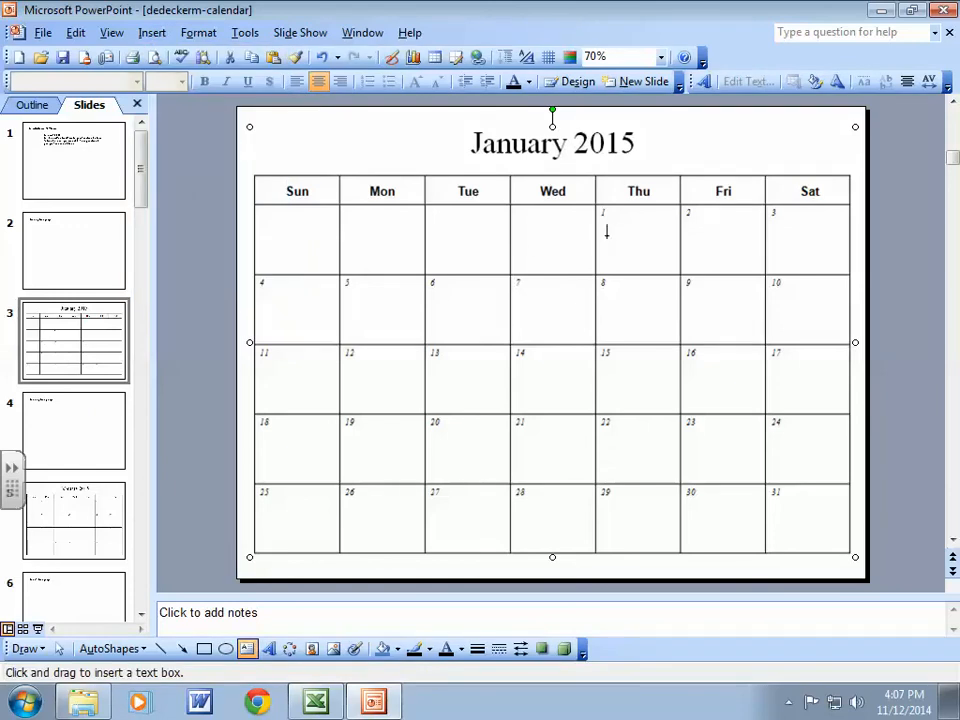
left_click(601, 213)
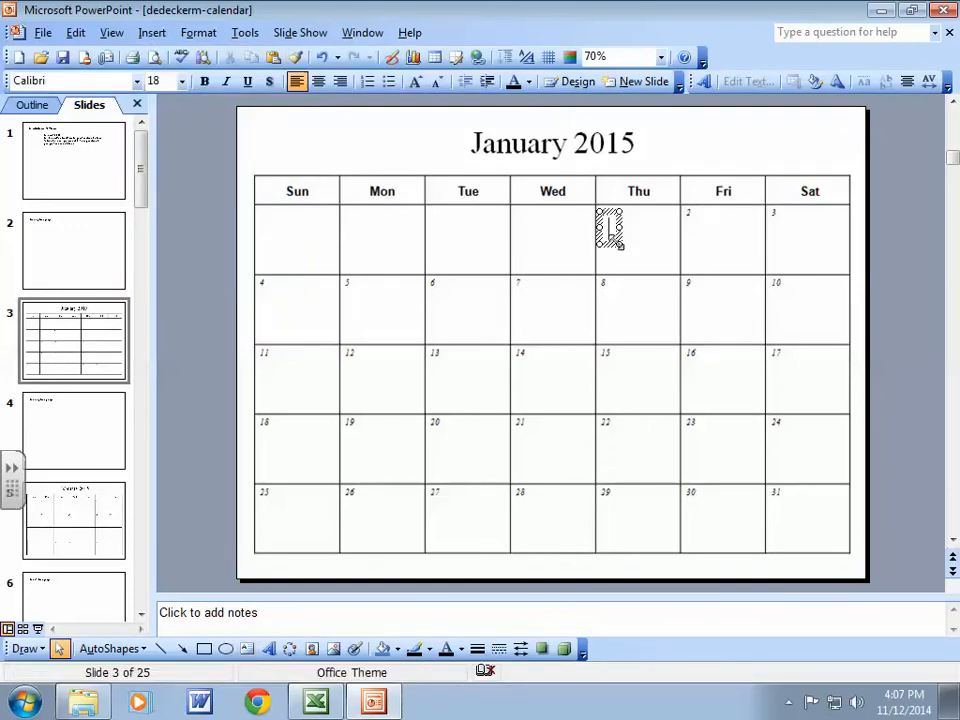
right_click(609, 230)
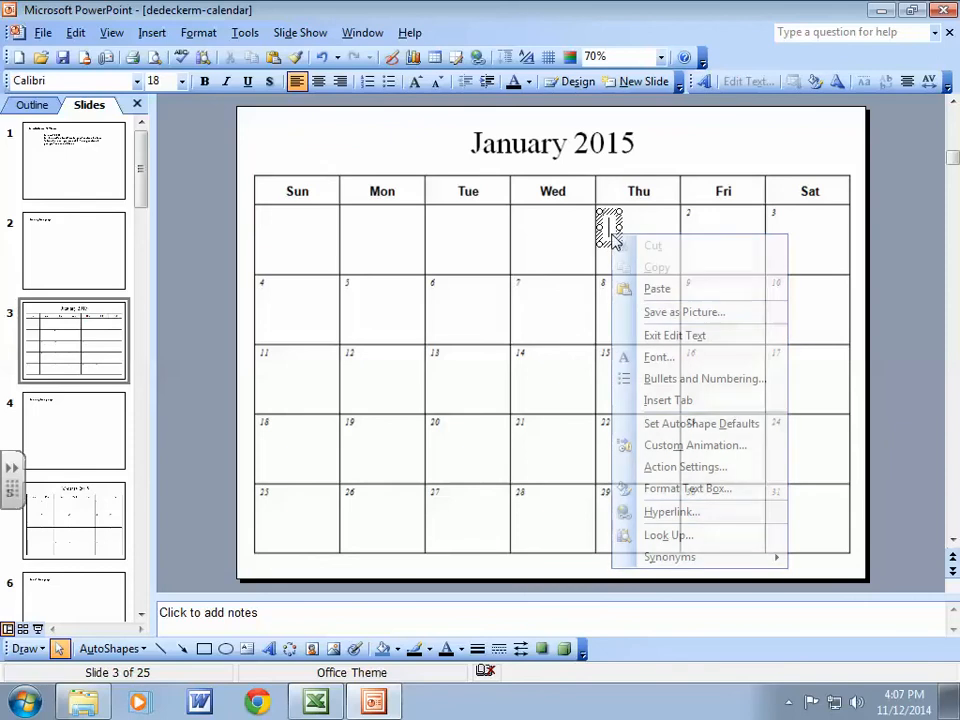
left_click(652, 290)
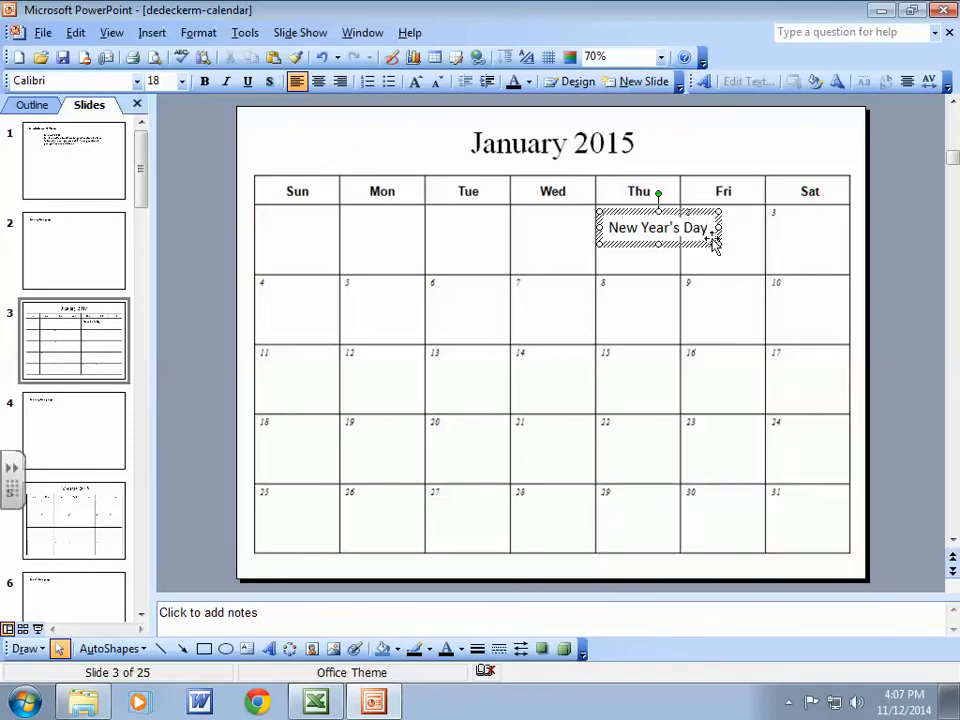
Step: Set the "New Year's Day" text to font size 10 and nudge its text box slightly upward within the January 1 square
left_click_drag(708, 229, 607, 228)
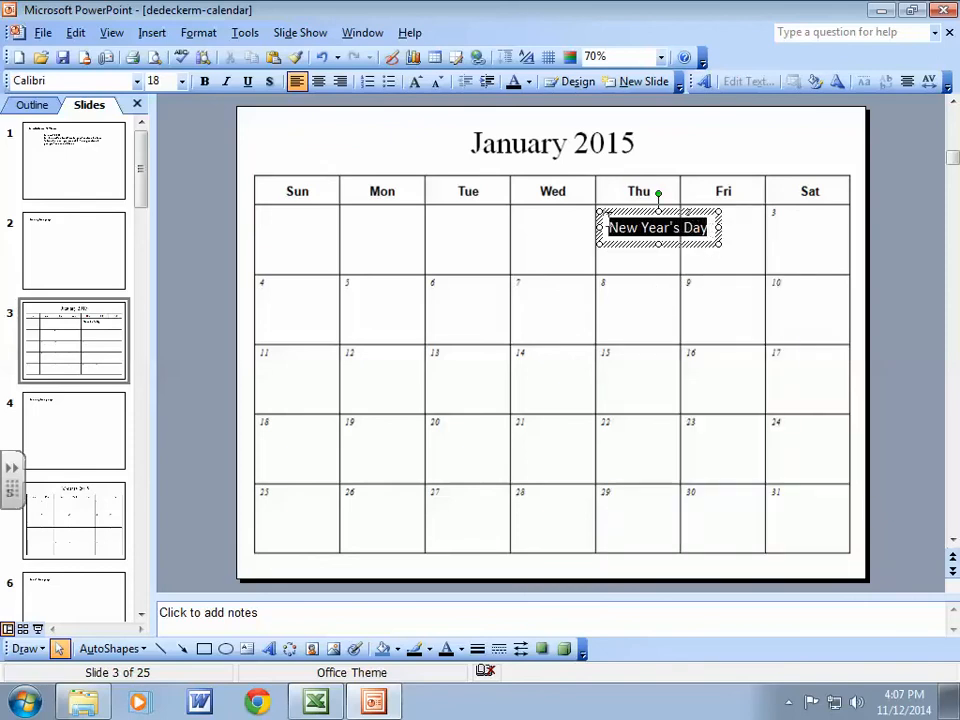
left_click(181, 81)
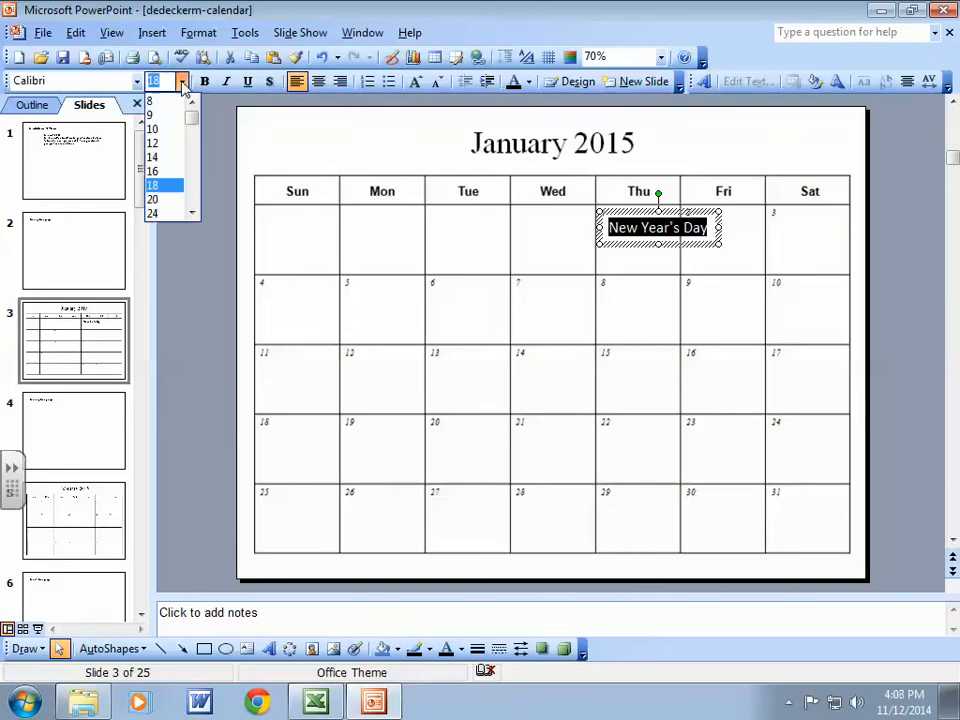
left_click(158, 129)
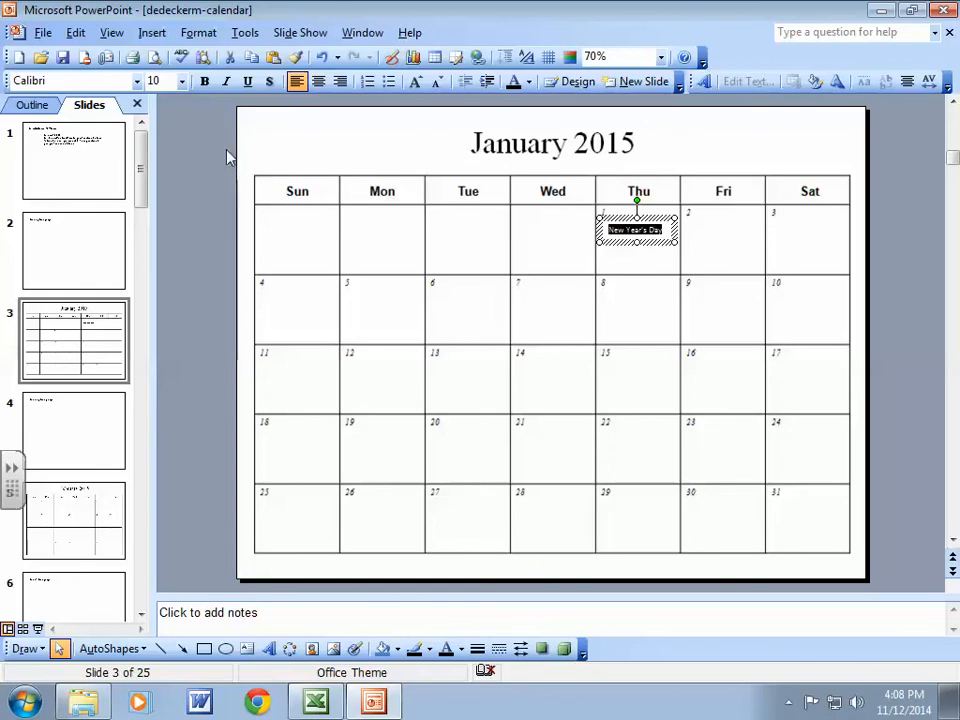
left_click(609, 218)
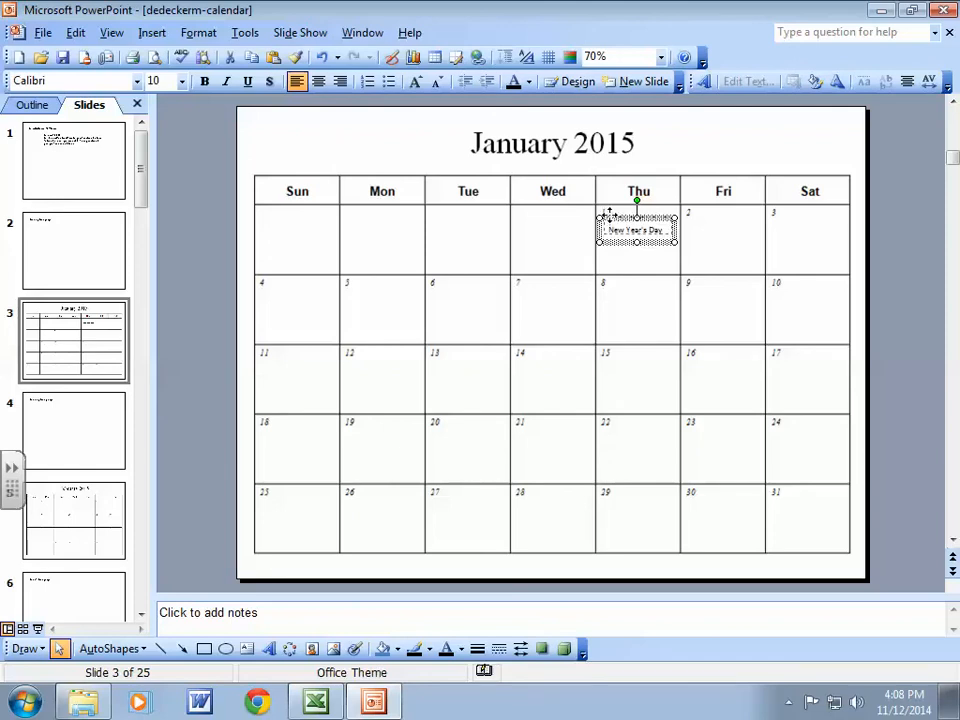
left_click_drag(610, 214, 610, 213)
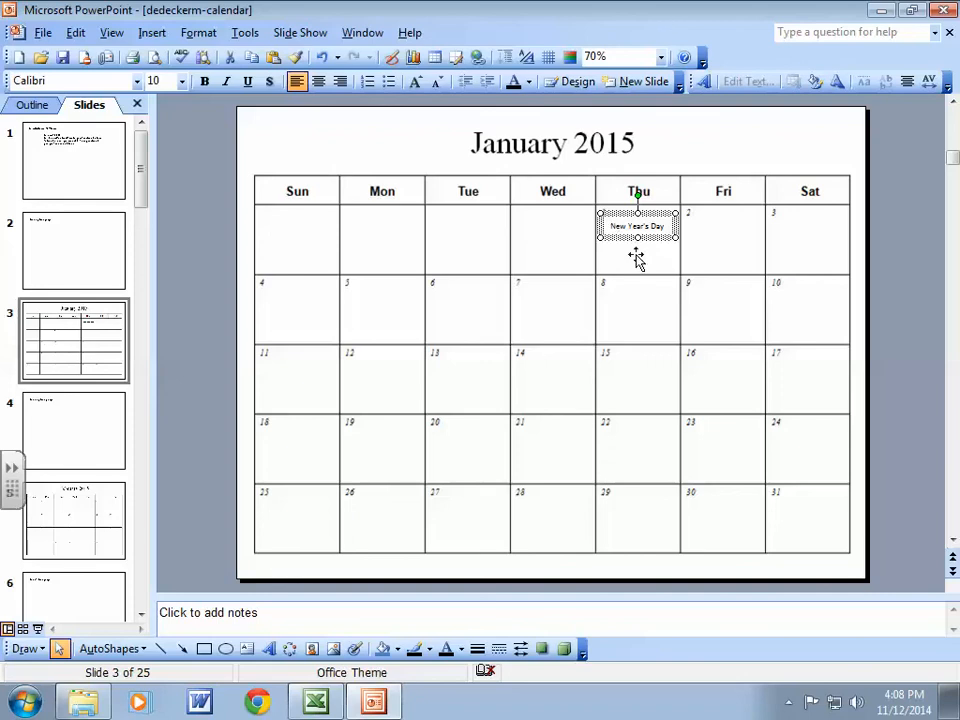
left_click(630, 251)
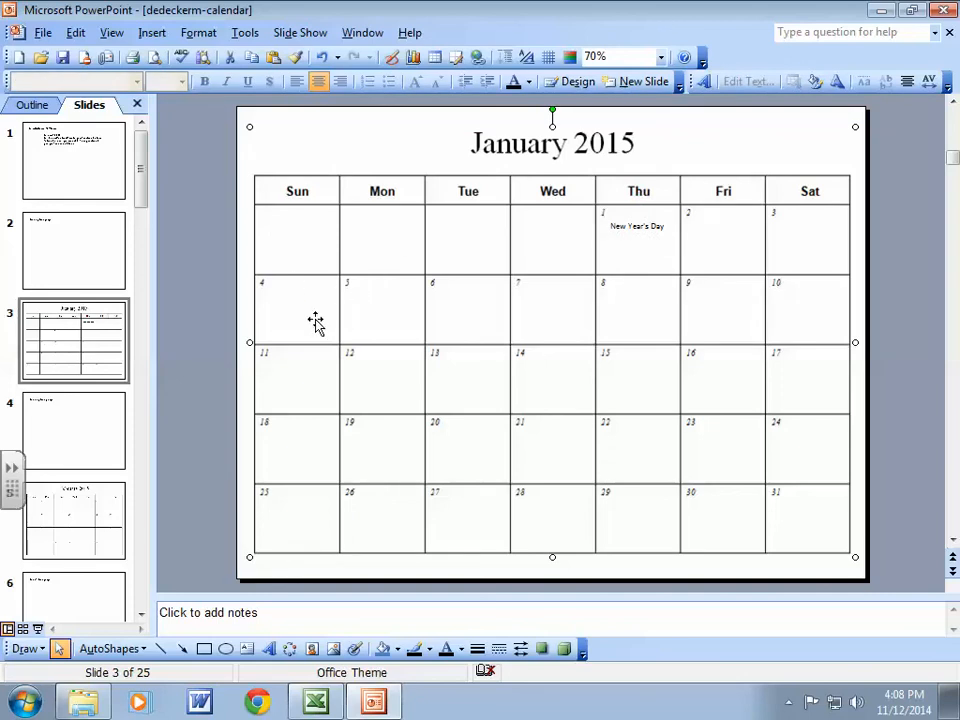
Step: Switch to the Excel workbook dedeckerm-BibleDates
left_click(318, 702)
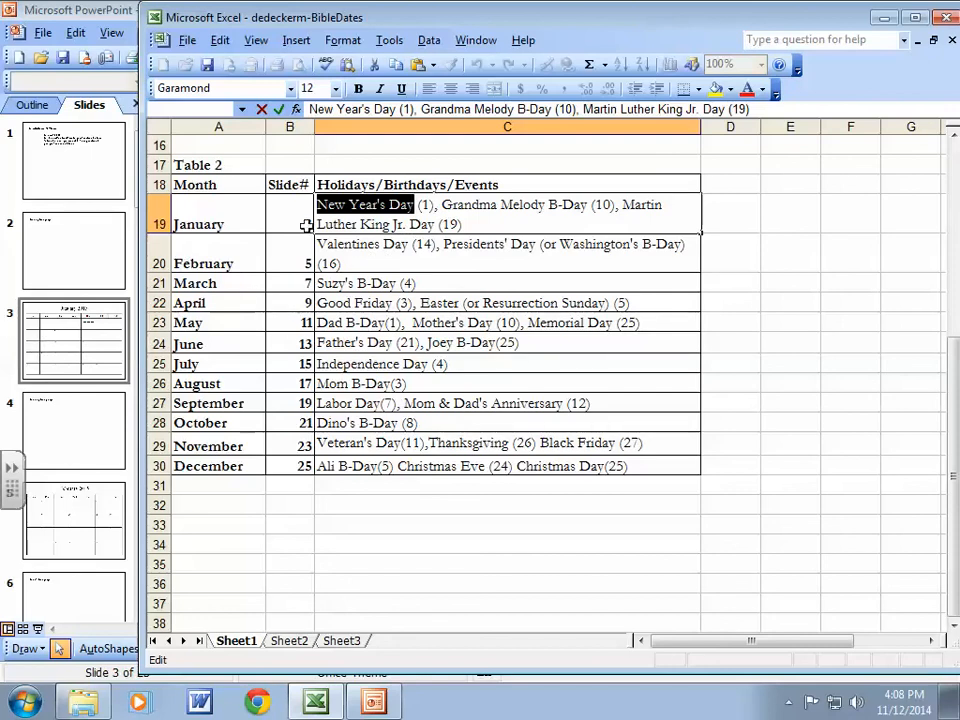
left_click(301, 256)
double_click(316, 244)
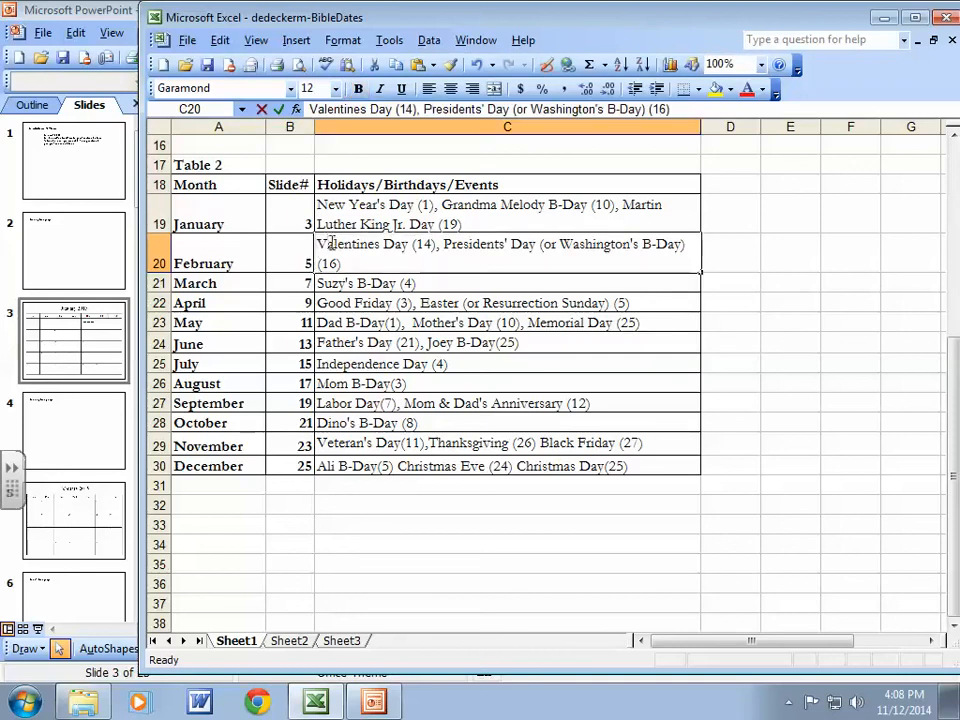
left_click_drag(316, 244, 409, 248)
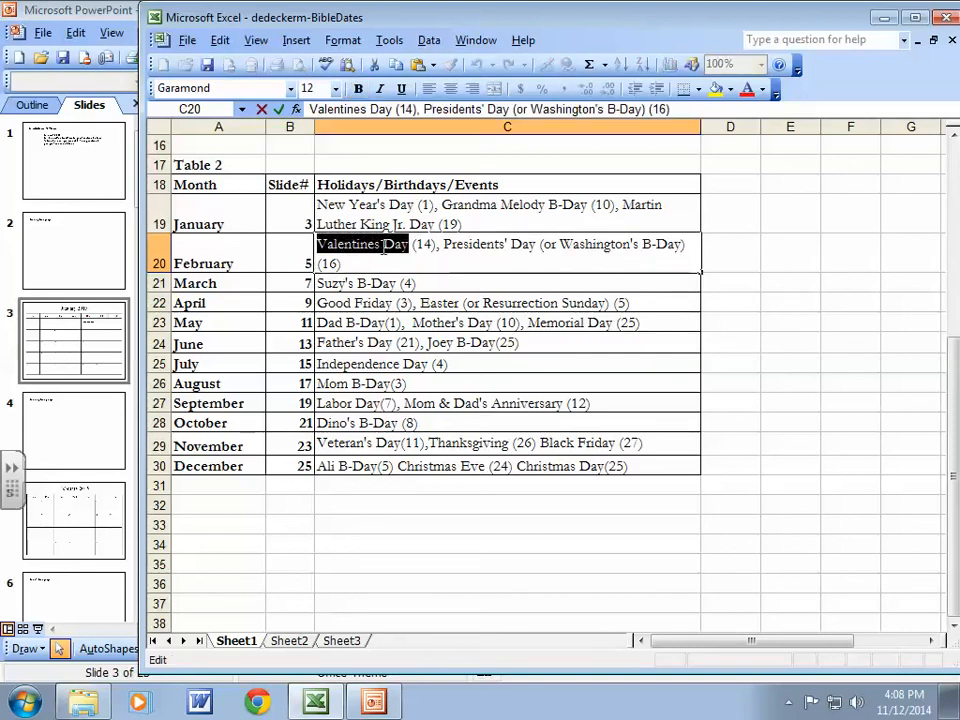
Step: Replace "B-Day" with "Birthday" in the grandmother's entry of the January events cell
left_click(447, 205)
double_click(446, 205)
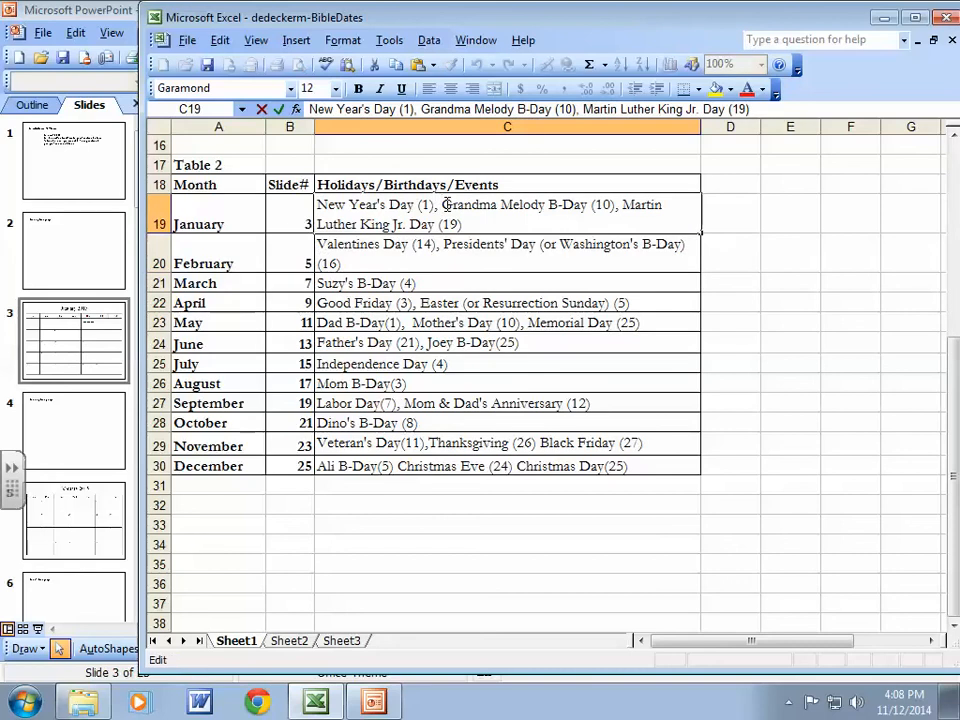
left_click_drag(446, 205, 593, 204)
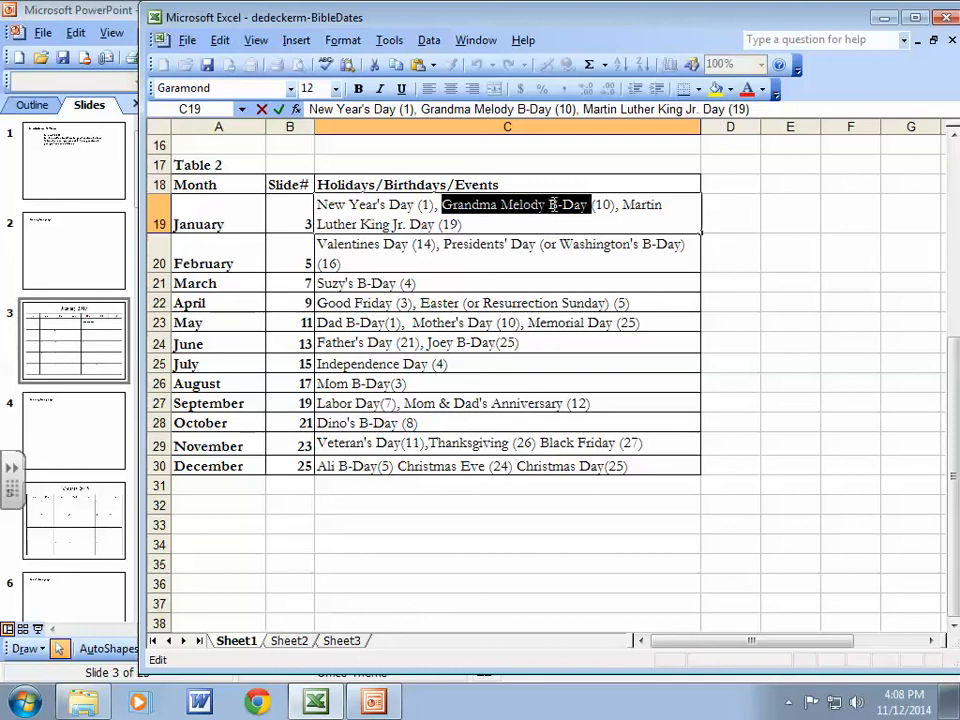
left_click(561, 204)
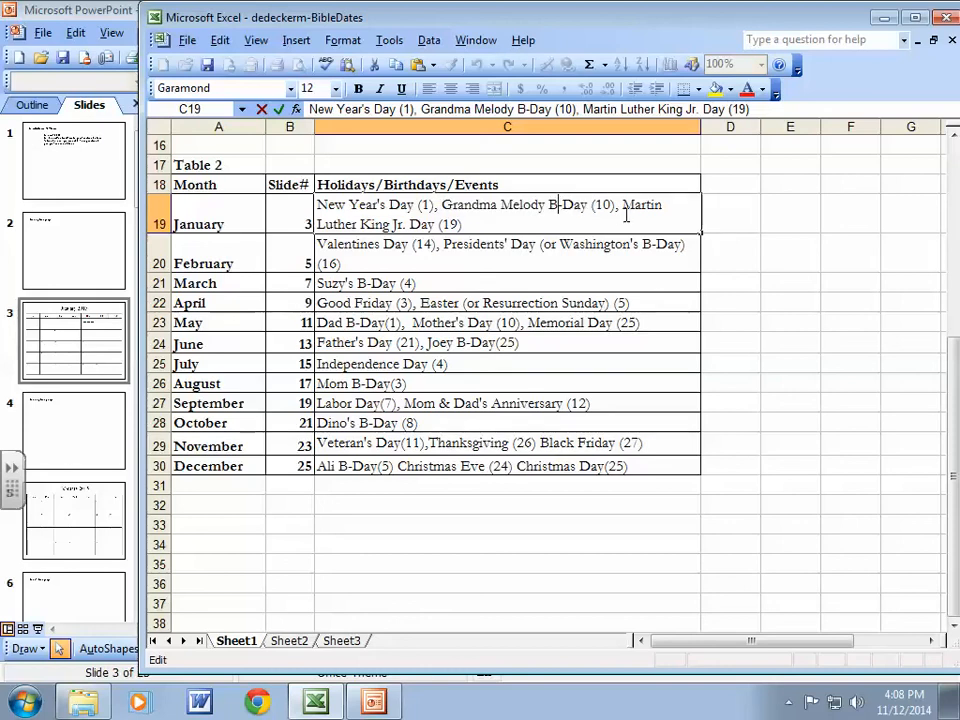
type("irt")
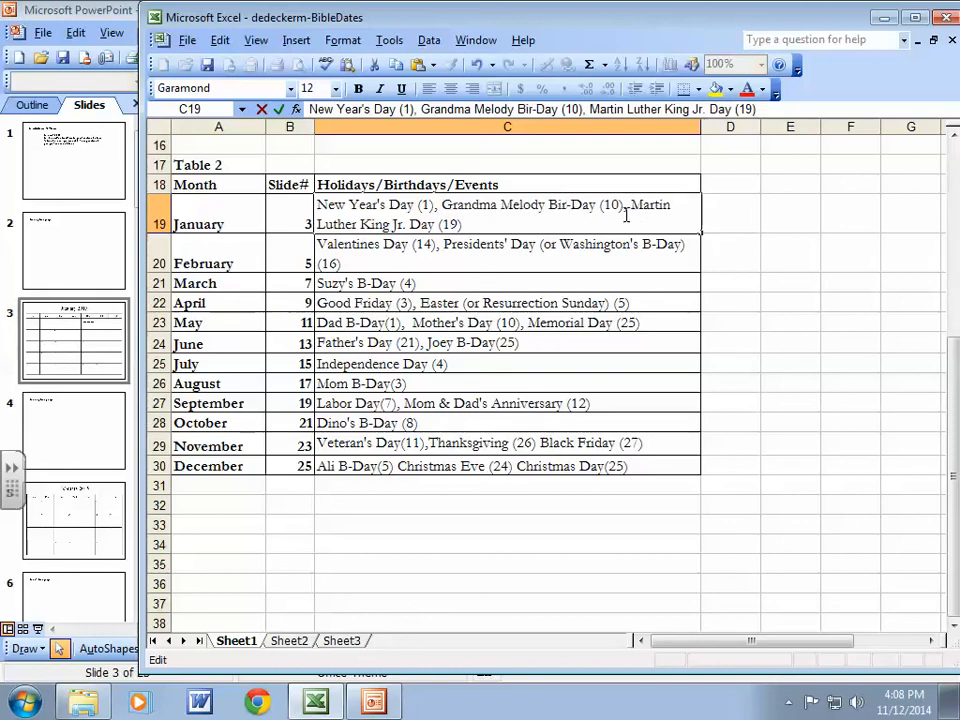
type("hda")
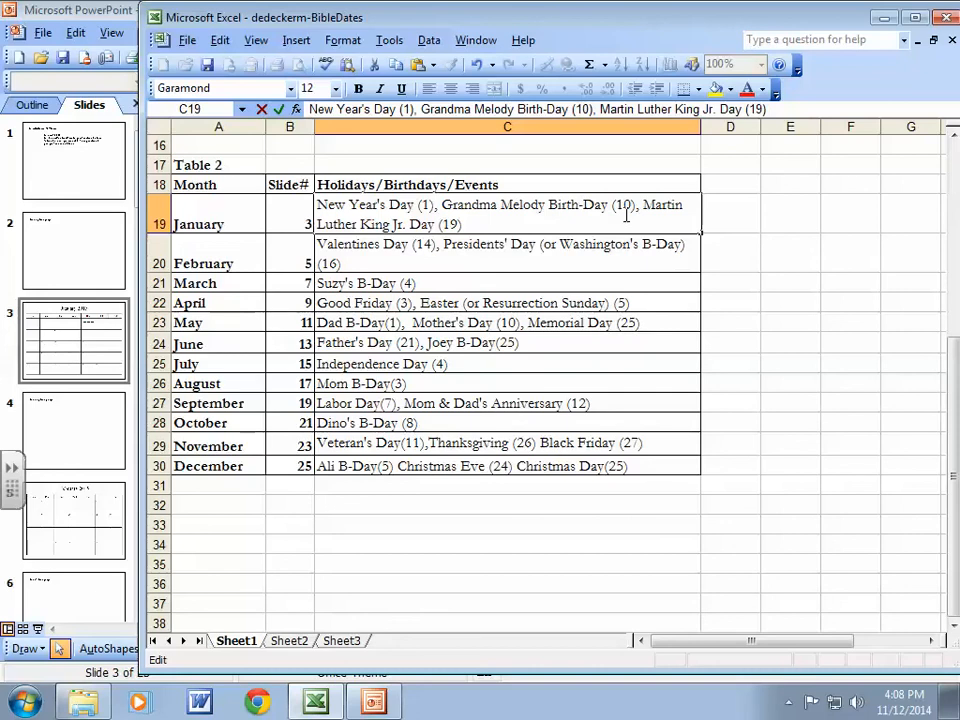
key("Delete")
key("Delete")
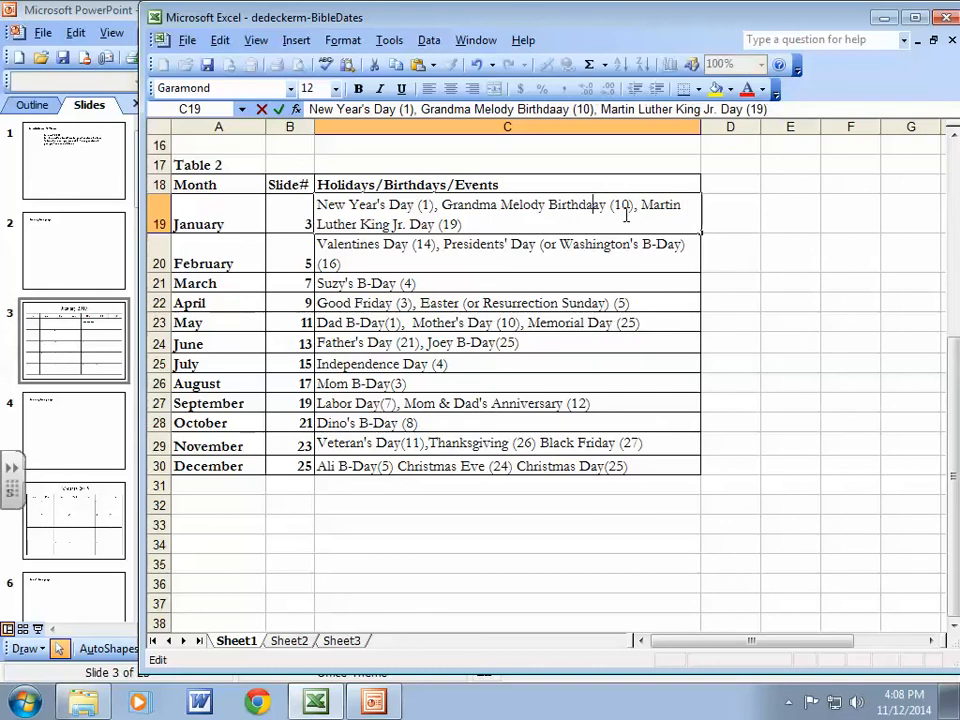
key("Delete")
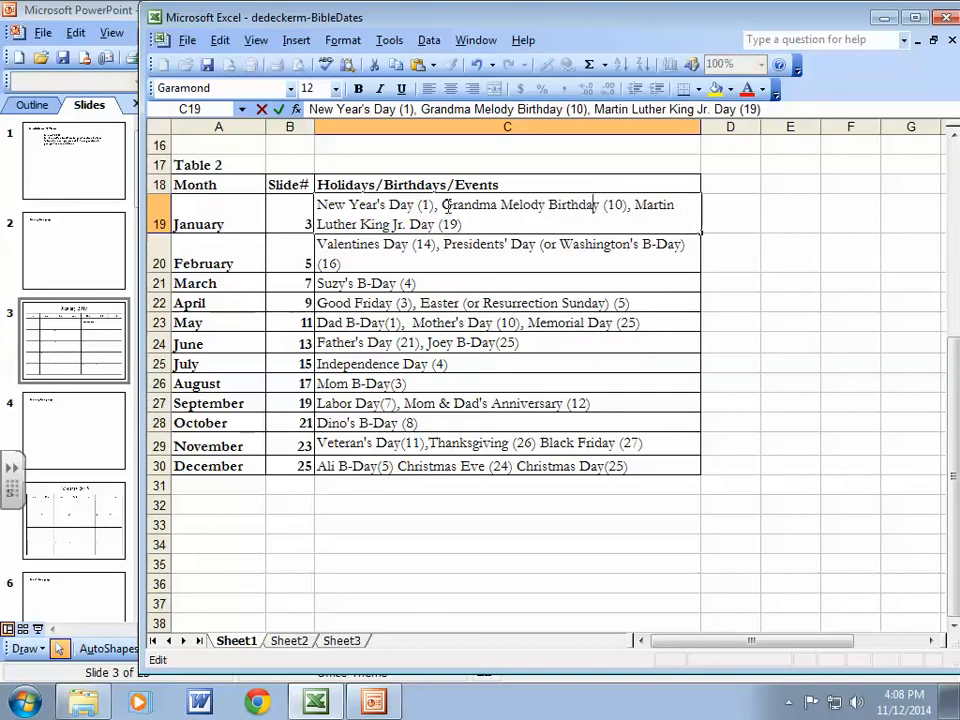
Step: Copy the grandmother's birthday text, without its date number, from the January events cell
mouse_move(446, 204)
left_mouse_down()
mouse_move(574, 204)
mouse_move(598, 192)
mouse_move(588, 202)
mouse_move(606, 203)
mouse_move(437, 203)
mouse_move(445, 206)
left_mouse_up()
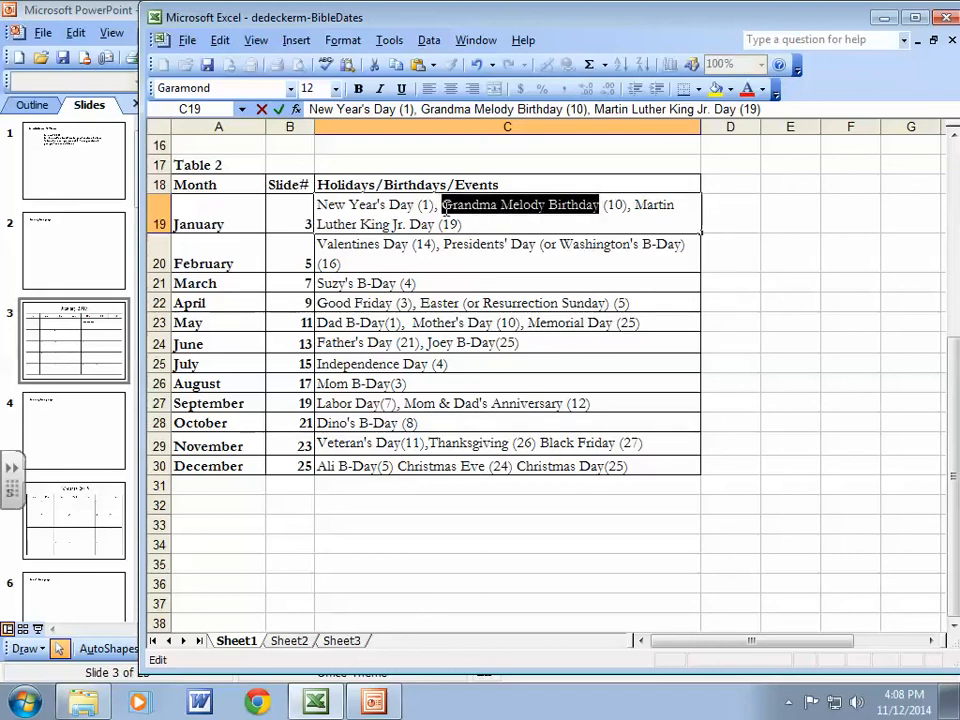
right_click(512, 206)
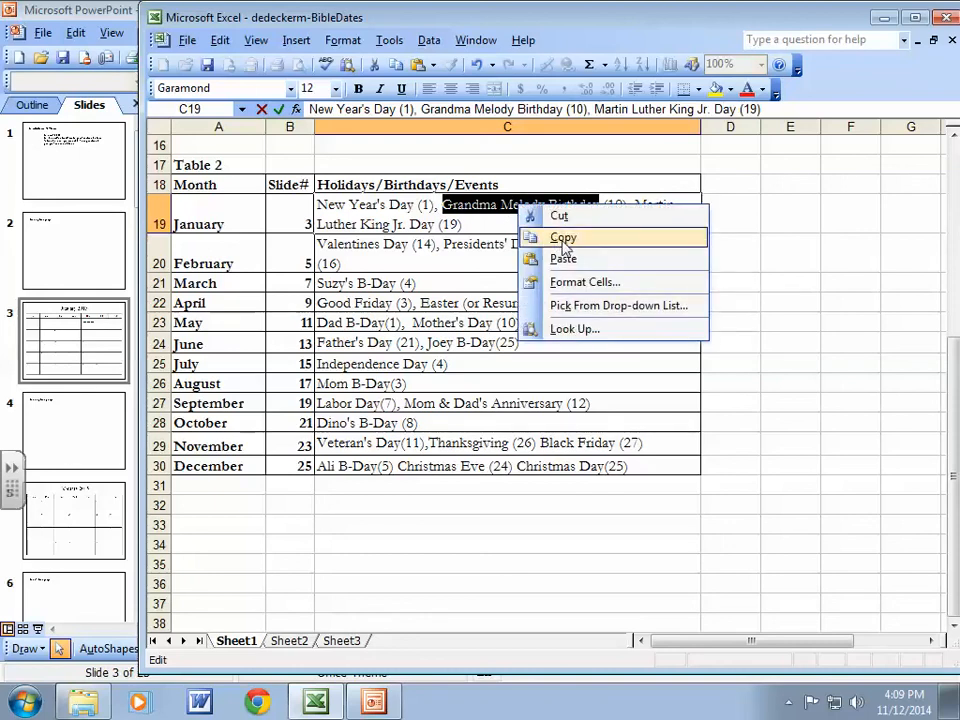
left_click(524, 237)
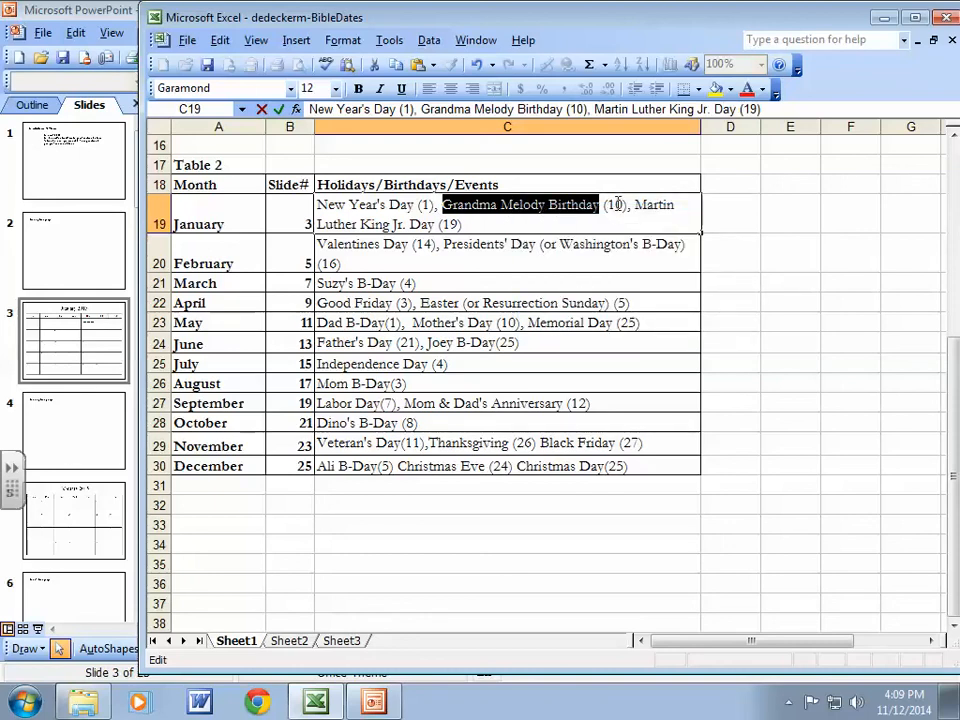
Step: Switch to the PowerPoint calendar and paste the grandmother's birthday text into a new text box in the January 10 square
left_click(74, 338)
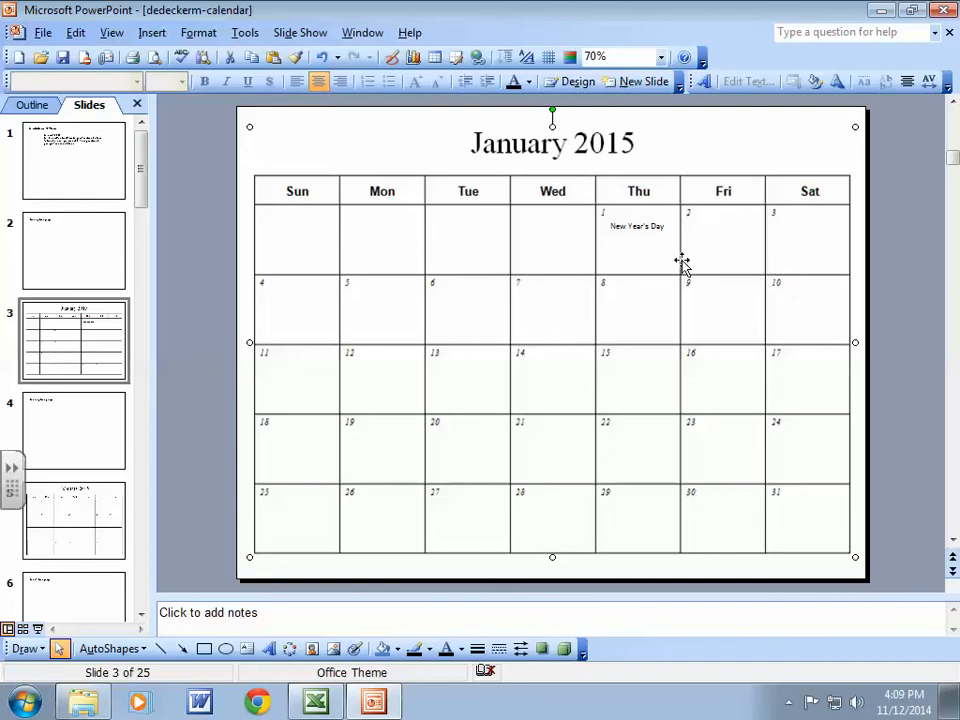
left_click(152, 32)
left_click(185, 186)
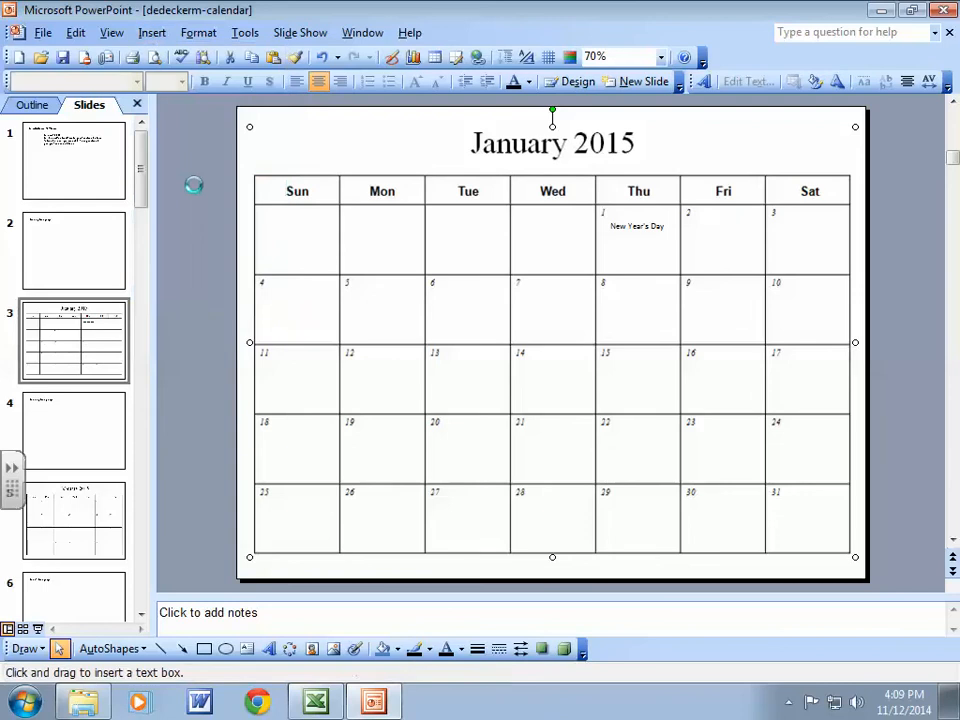
left_click(782, 286)
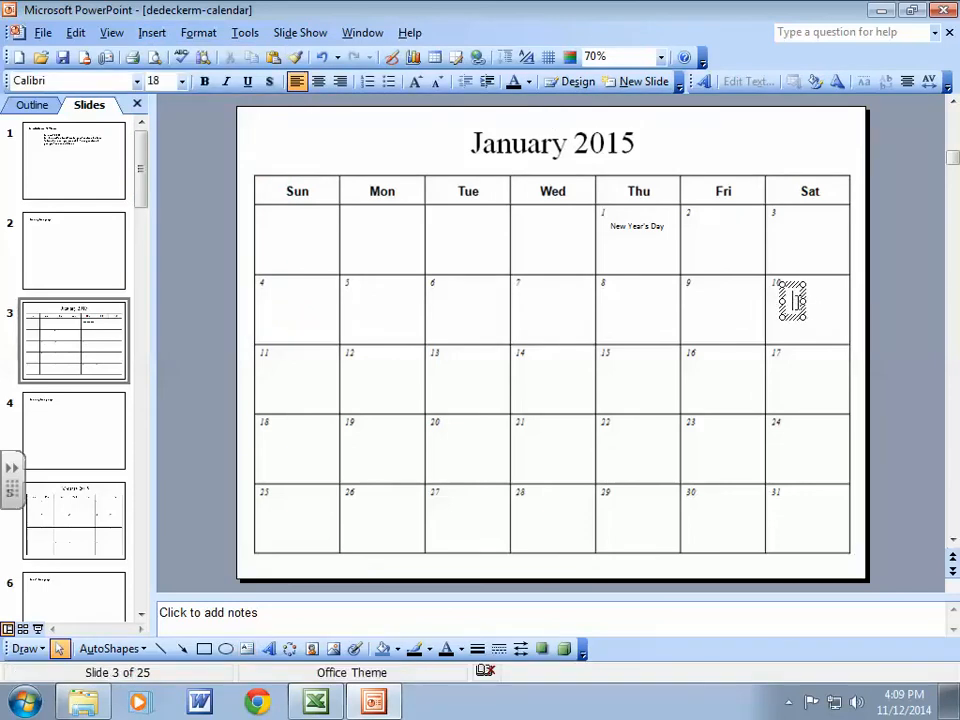
right_click(793, 300)
left_click(829, 360)
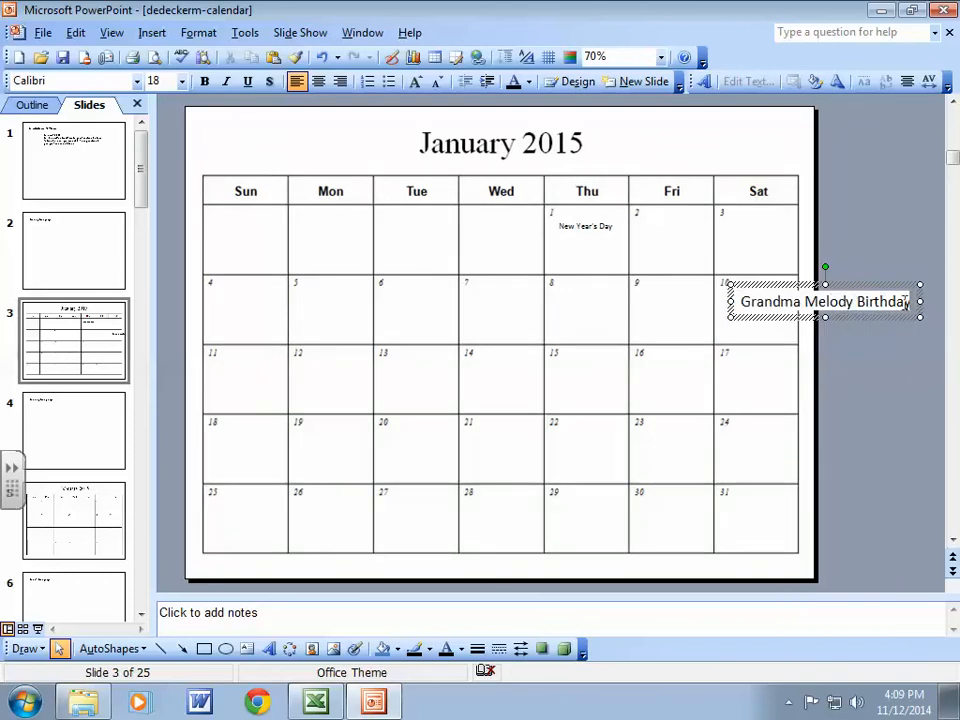
Step: Set the grandmother's birthday text on January 10 to font size 10
left_click_drag(912, 302, 745, 301)
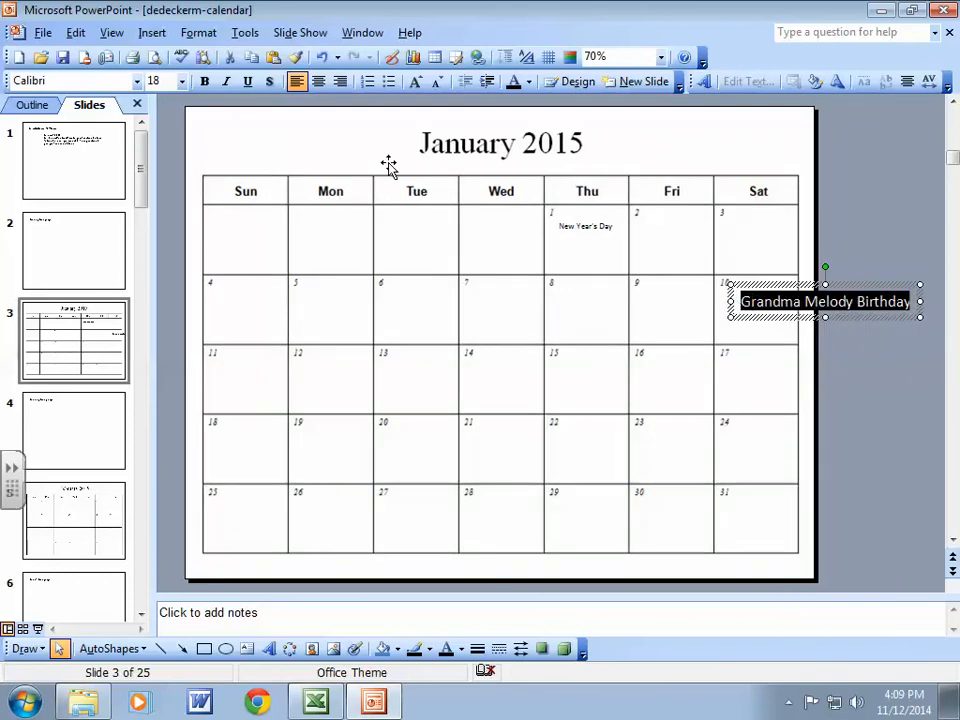
left_click(181, 81)
left_click(158, 124)
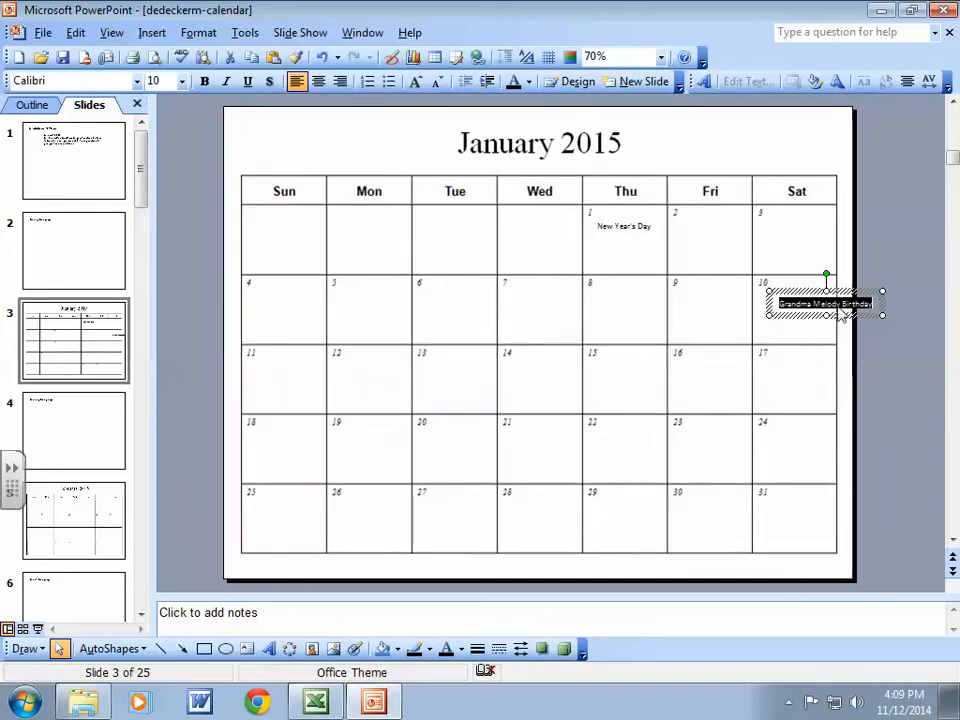
Step: Break the grandmother's birthday text into two lines before "Birthday" and position its text box inside the January 10 square
left_click(842, 304)
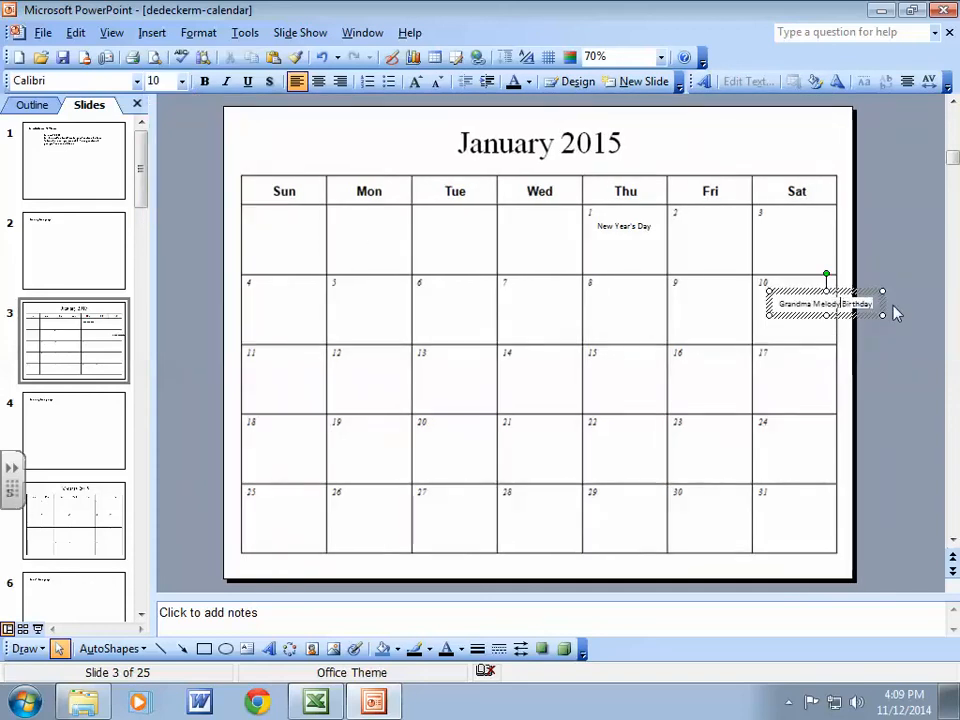
key("Return")
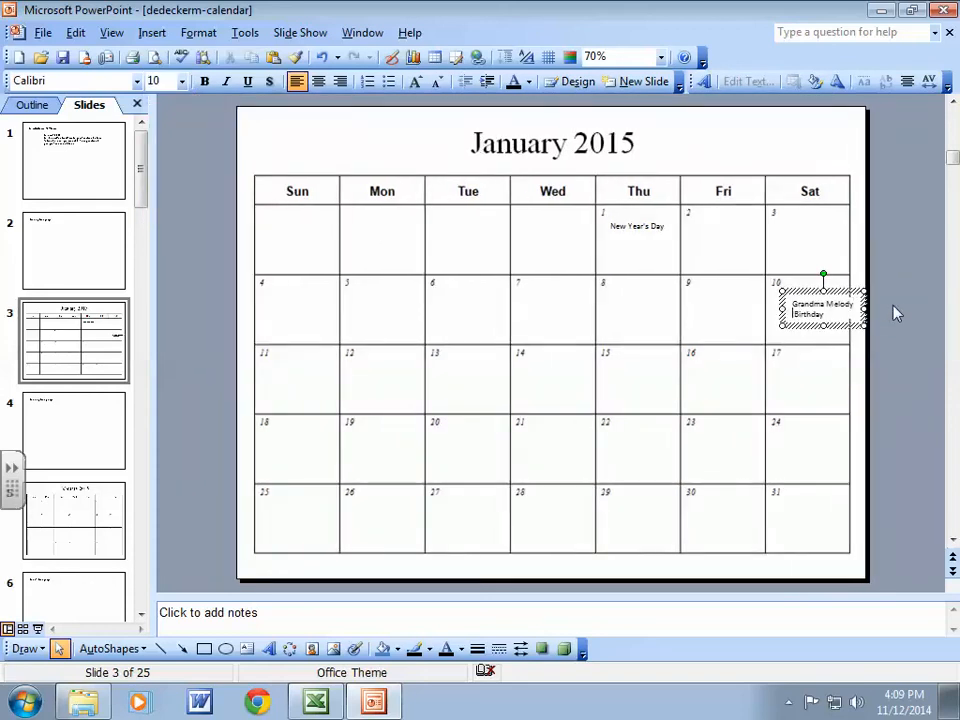
left_click(821, 290)
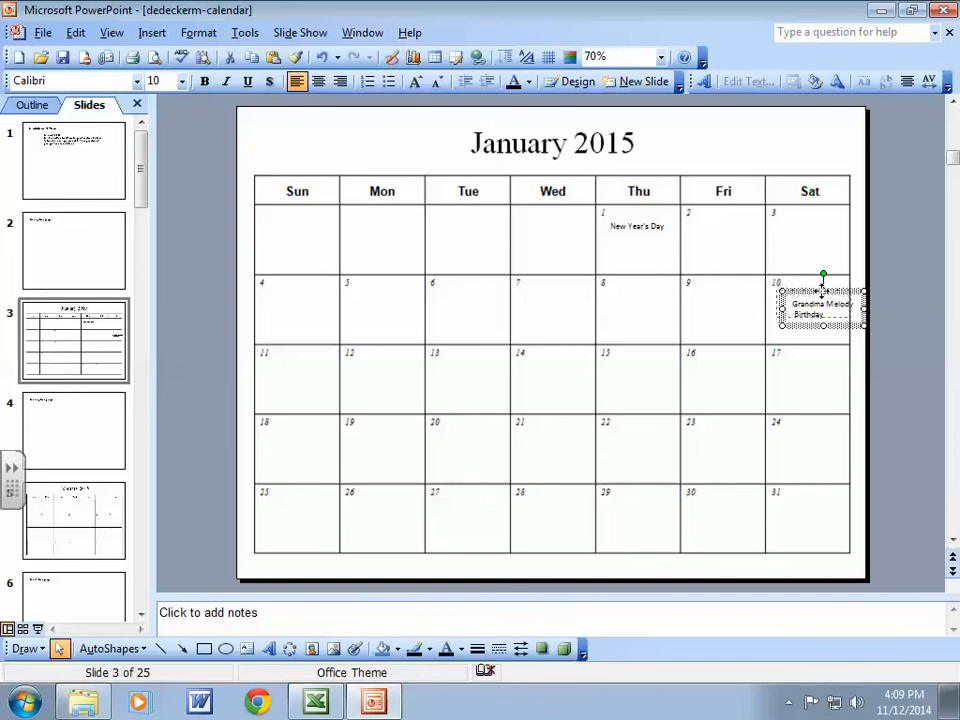
left_click_drag(820, 292, 819, 293)
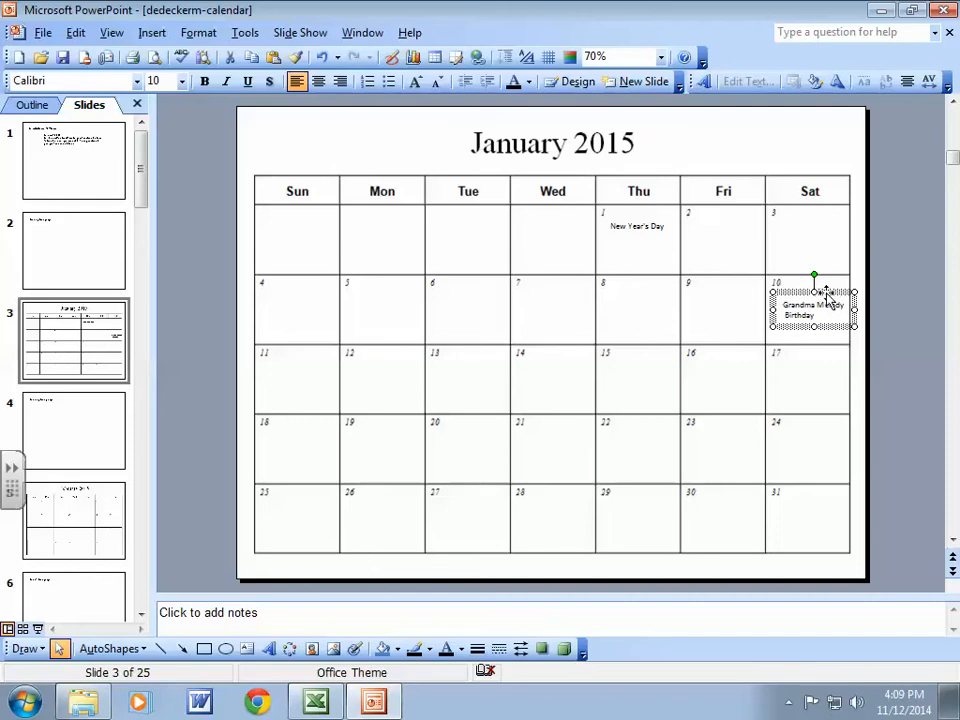
key("Left")
key("Left")
key("Left")
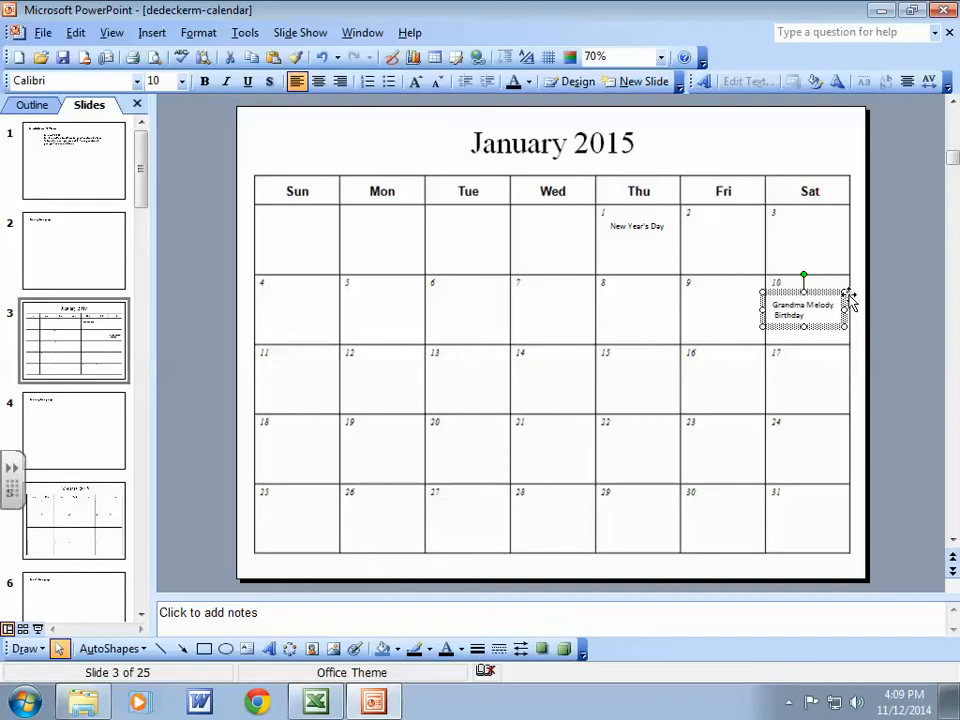
key("Right")
key("Right")
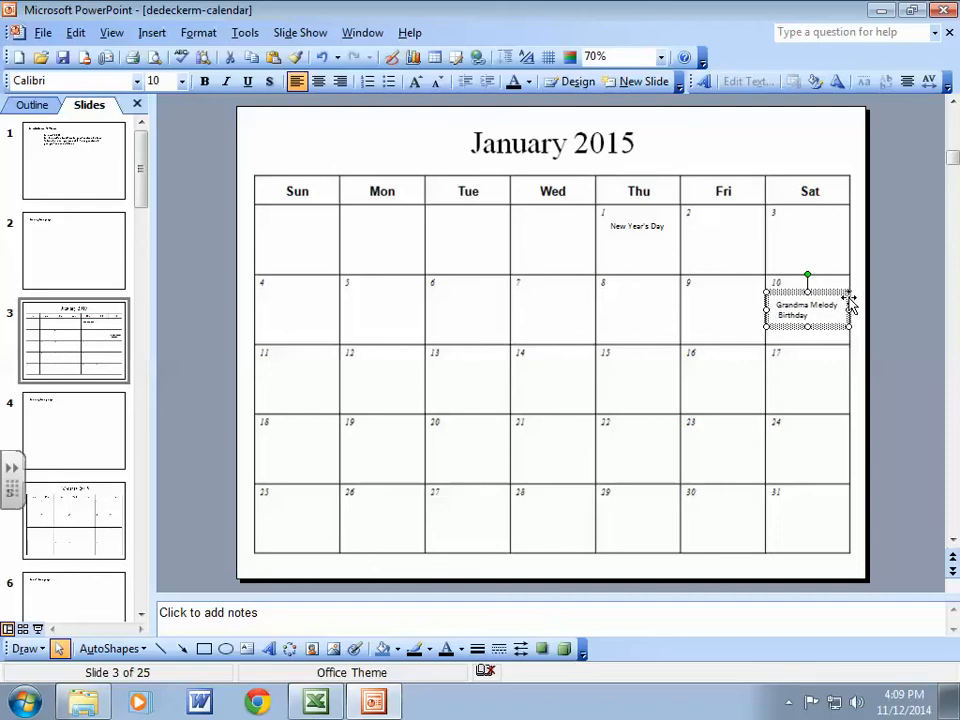
key("Left")
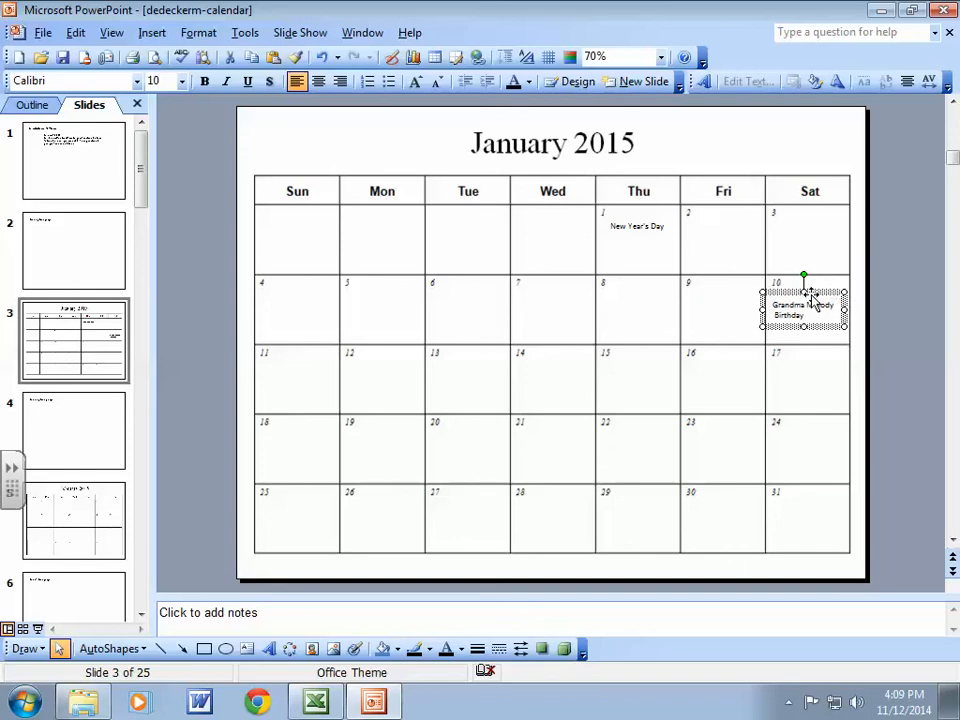
left_click_drag(810, 299, 818, 297)
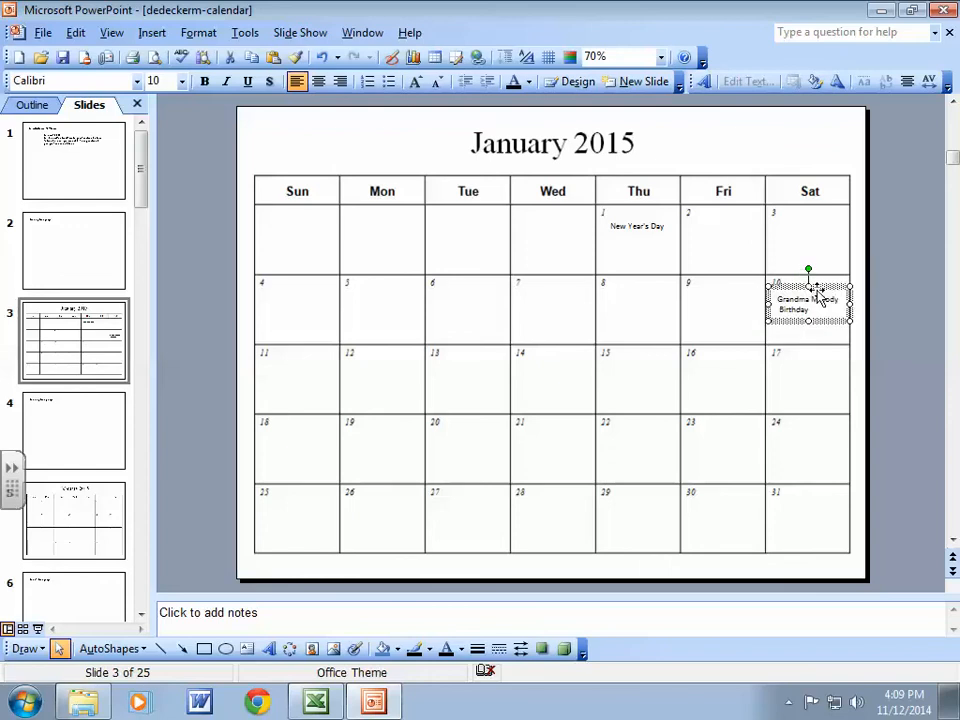
Step: Select the New Year's Day text box on January 1 and switch to the Excel workbook to view the verse table above Table 2
left_click(649, 221)
left_click(648, 213)
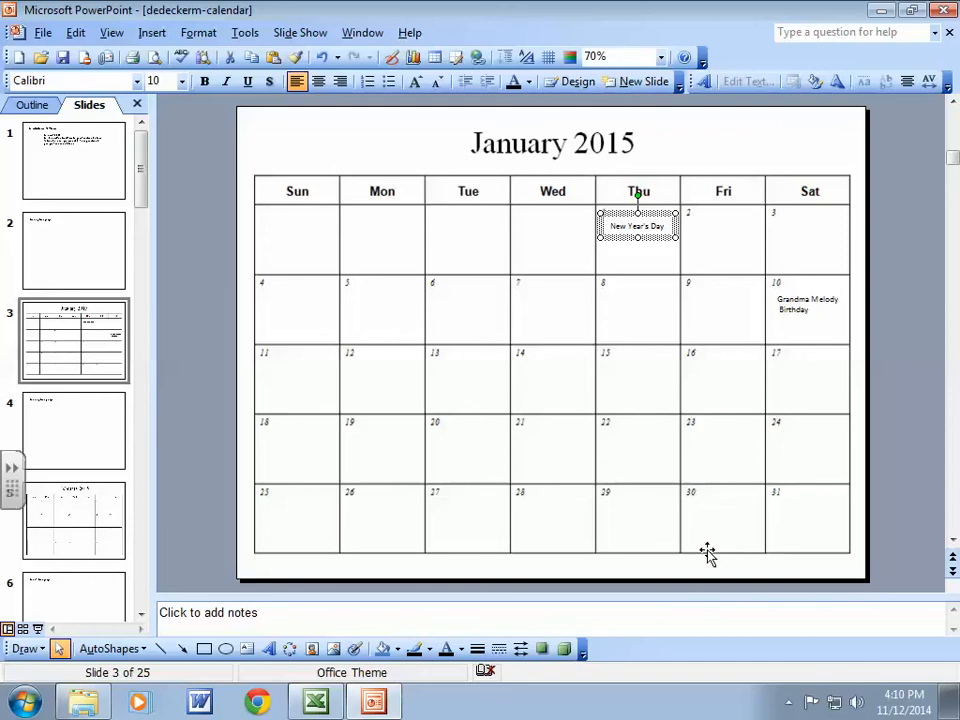
left_click(318, 701)
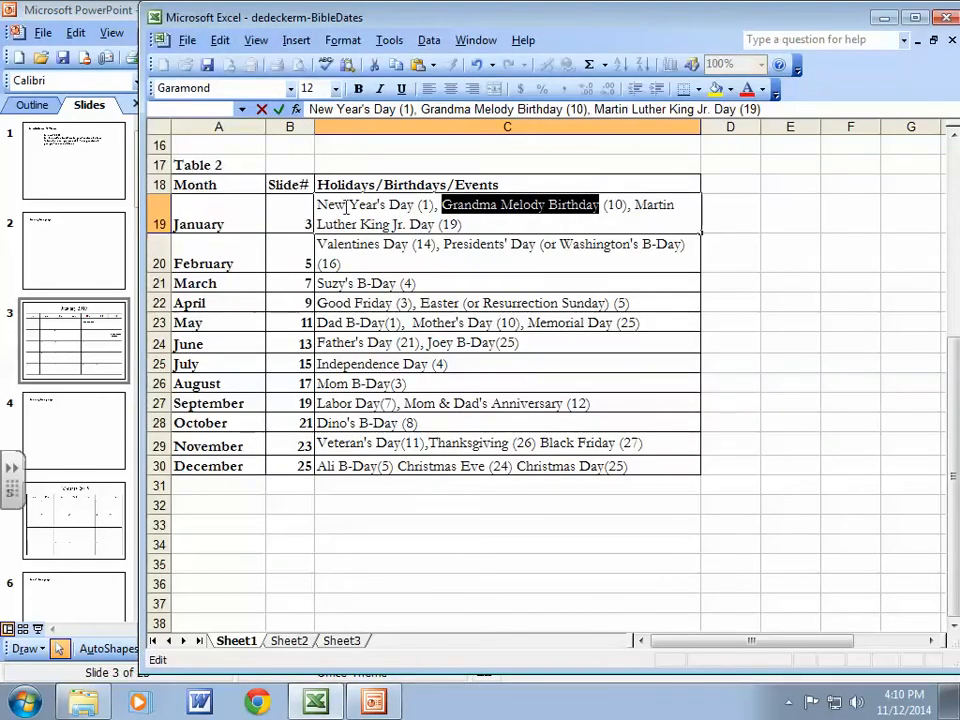
scroll(489, 332, "up", 3)
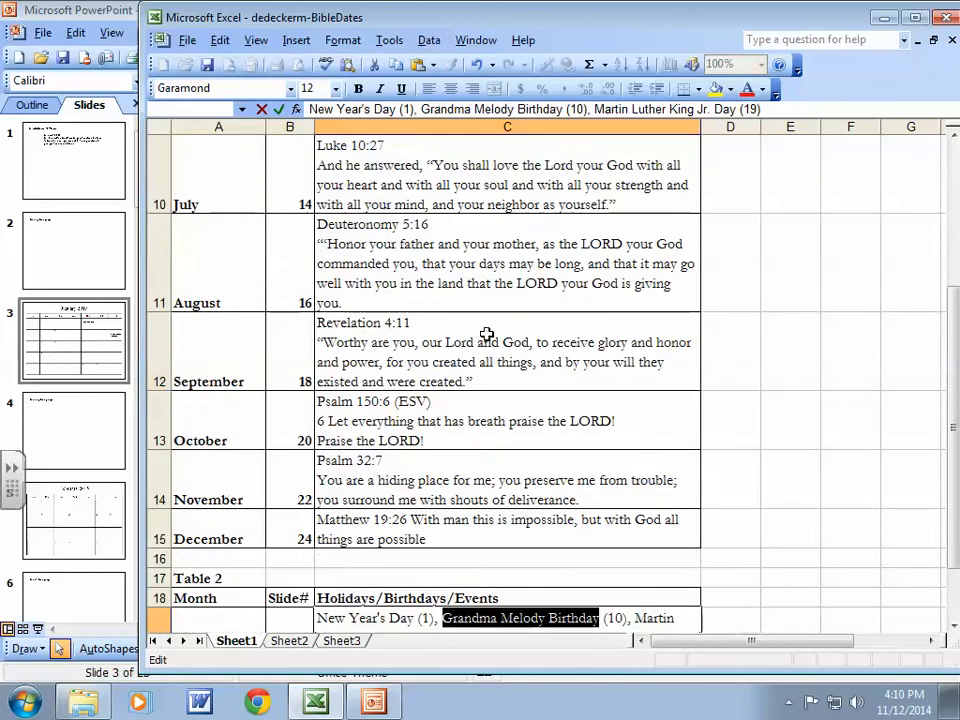